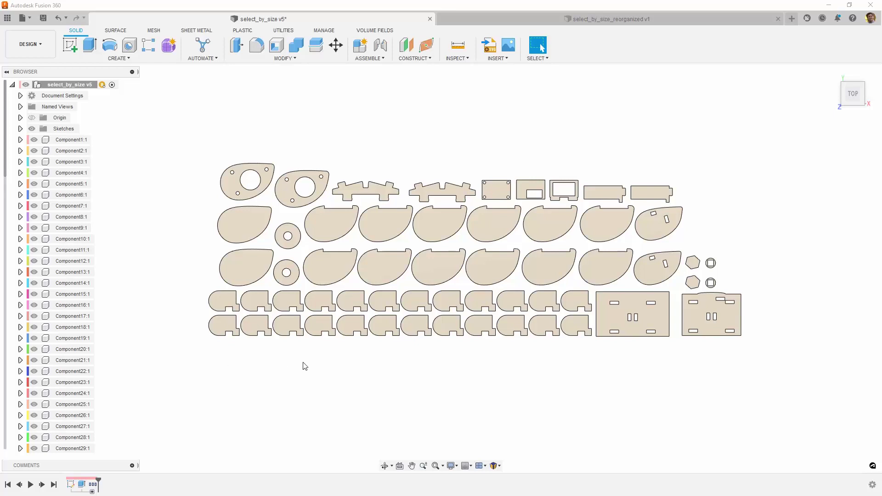
Select the upper washer, orbit to check the parts' thickness, then return to top view and deselect.
{"action": "scroll", "coordinate": [305, 367], "scroll_direction": "up", "scroll_amount": 3}
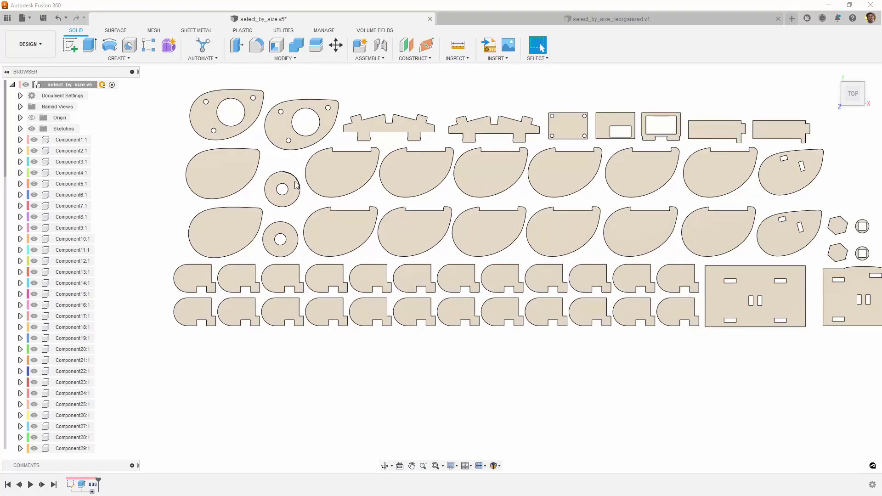
{"action": "left_click", "coordinate": [285, 181]}
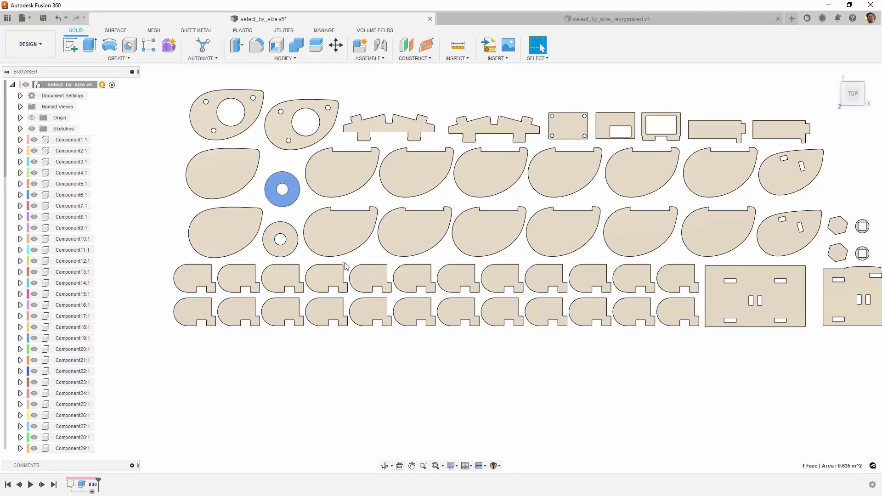
{"action": "middle_click_drag", "start_coordinate": [339, 264], "coordinate": [327, 151], "text": "shift"}
{"action": "scroll", "coordinate": [325, 145], "scroll_direction": "up", "scroll_amount": 5}
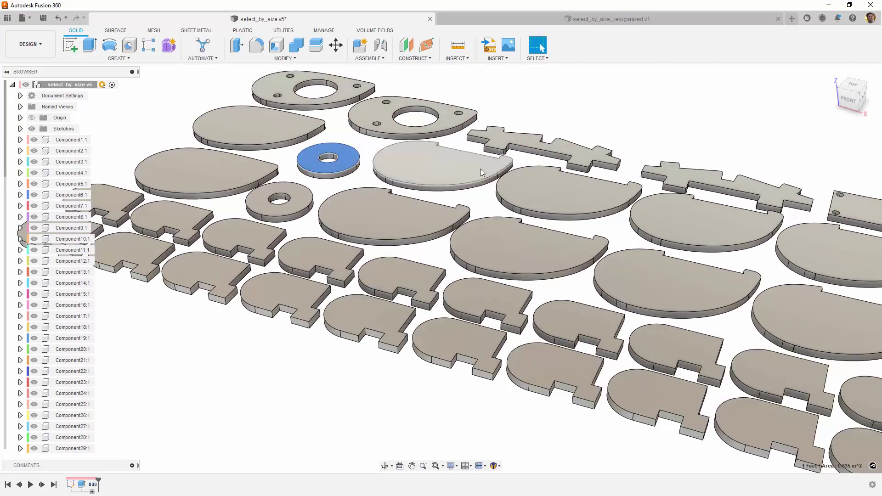
{"action": "left_click", "coordinate": [855, 86]}
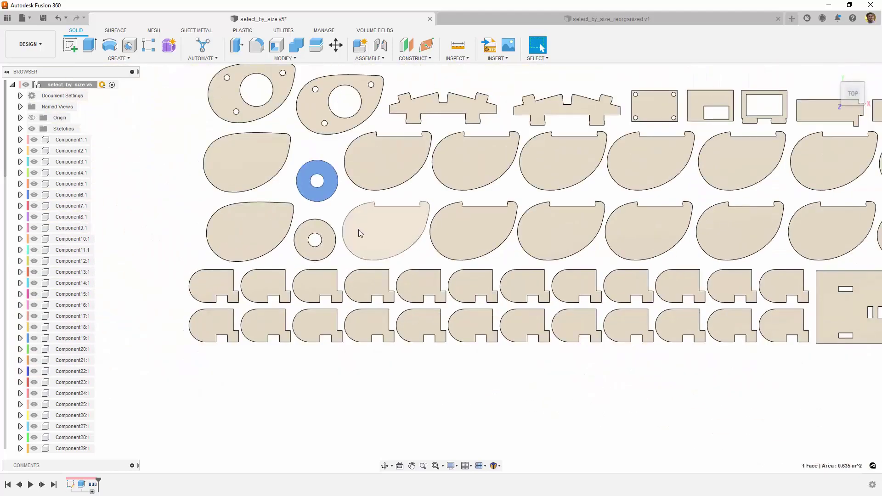
{"action": "left_click", "coordinate": [309, 151]}
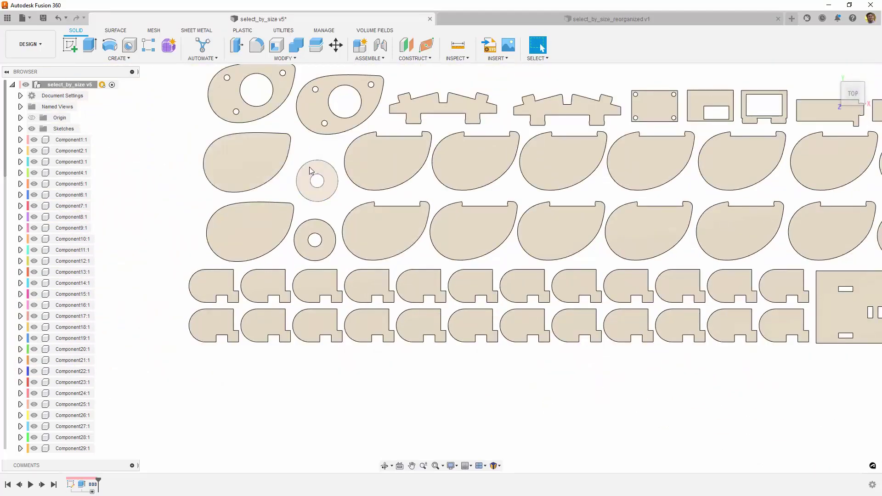
Pick the upper and lower washers individually, then clear the selection.
{"action": "left_click", "coordinate": [309, 169]}
{"action": "left_click", "coordinate": [310, 227], "text": "shift"}
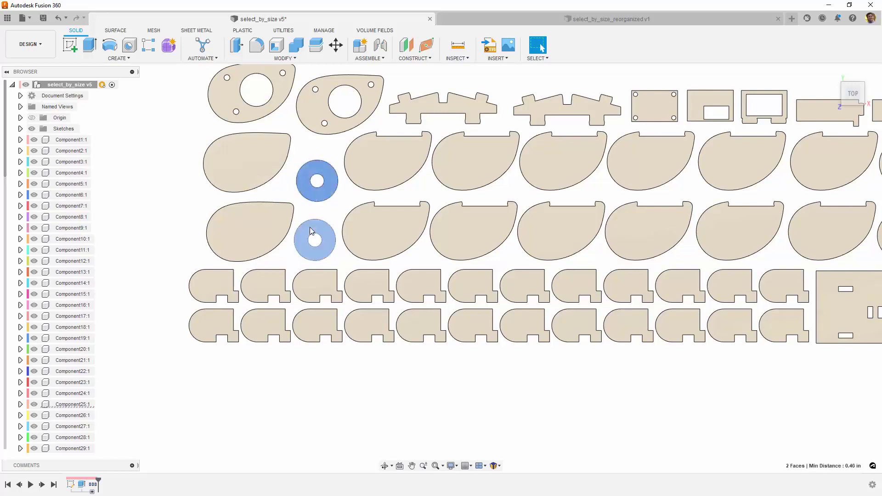
{"action": "left_click", "coordinate": [321, 148]}
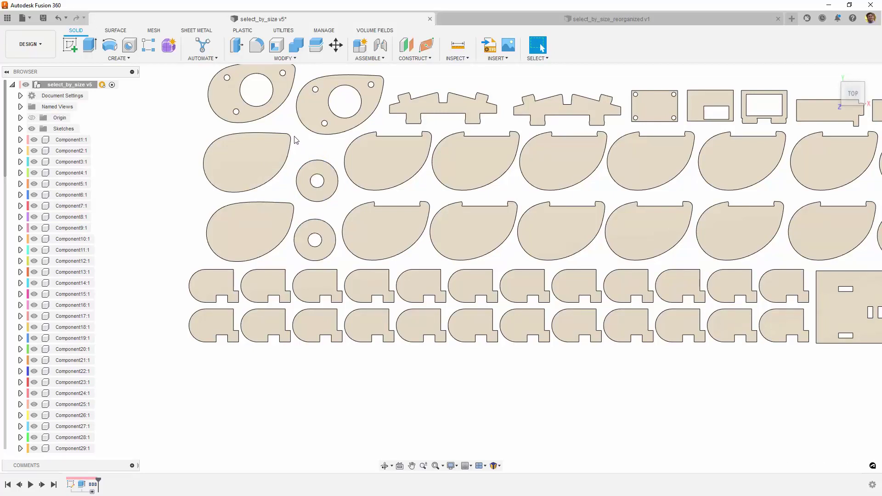
{"action": "mouse_move", "coordinate": [274, 147]}
{"action": "left_mouse_down"}
{"action": "mouse_move", "coordinate": [368, 264]}
{"action": "mouse_move", "coordinate": [314, 199]}
{"action": "mouse_move", "coordinate": [241, 140]}
{"action": "mouse_move", "coordinate": [337, 190]}
{"action": "mouse_move", "coordinate": [293, 167]}
{"action": "mouse_move", "coordinate": [267, 140]}
{"action": "left_mouse_up"}
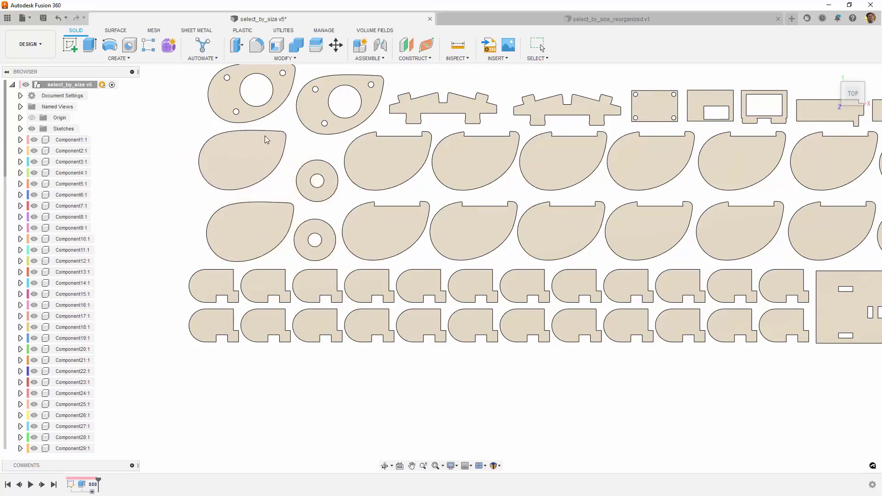
Change the selection mode, window-select both washers, inspect them in 3D, and clear the selection.
{"action": "left_click", "coordinate": [538, 46]}
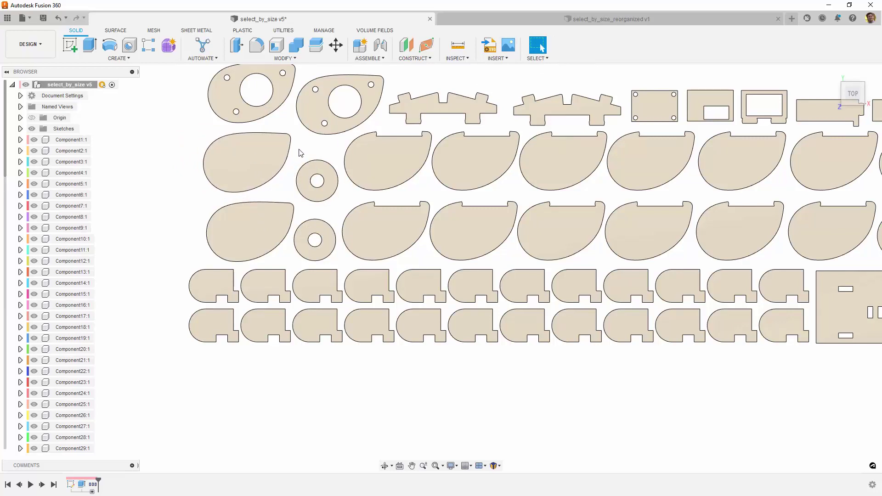
{"action": "left_click", "coordinate": [536, 59]}
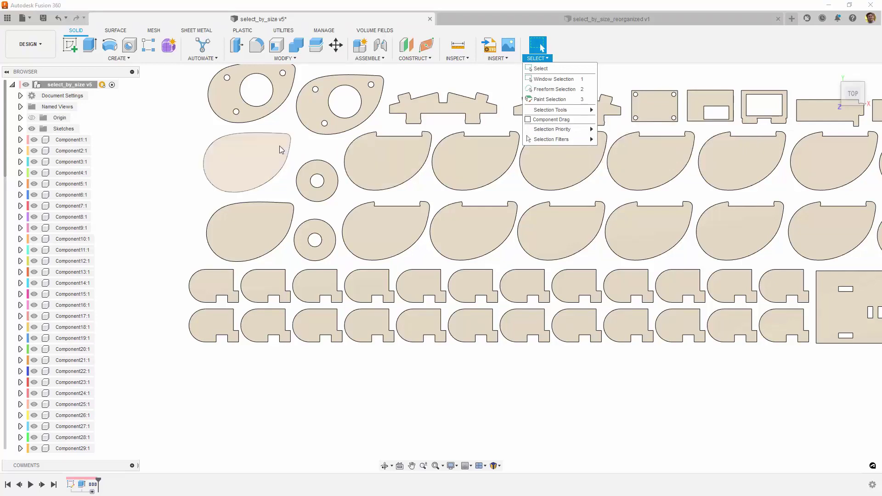
{"action": "left_click_drag", "start_coordinate": [279, 146], "coordinate": [355, 272]}
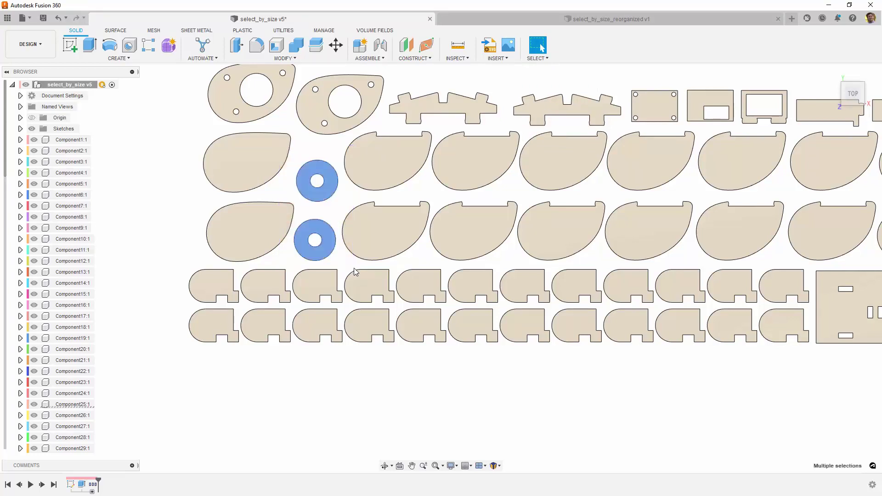
{"action": "middle_click_drag", "start_coordinate": [354, 269], "coordinate": [342, 226], "text": "shift"}
{"action": "scroll", "coordinate": [349, 224], "scroll_direction": "up", "scroll_amount": 6}
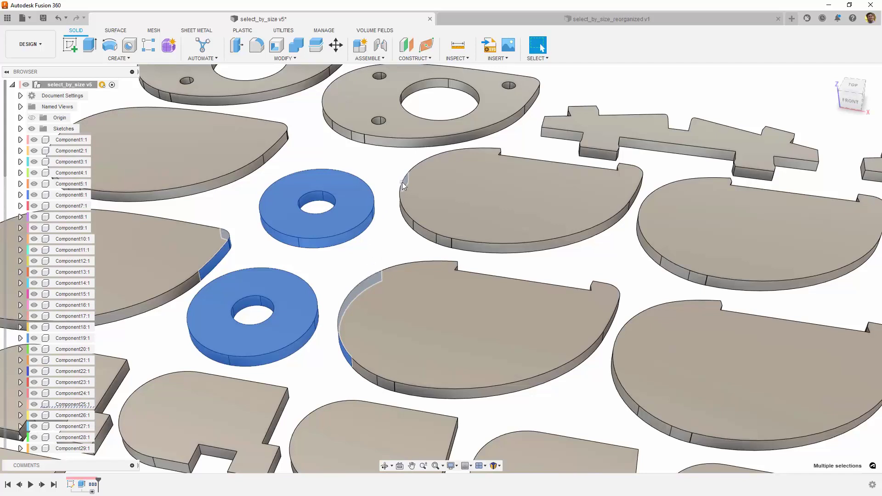
{"action": "scroll", "coordinate": [457, 233], "scroll_direction": "down", "scroll_amount": 5}
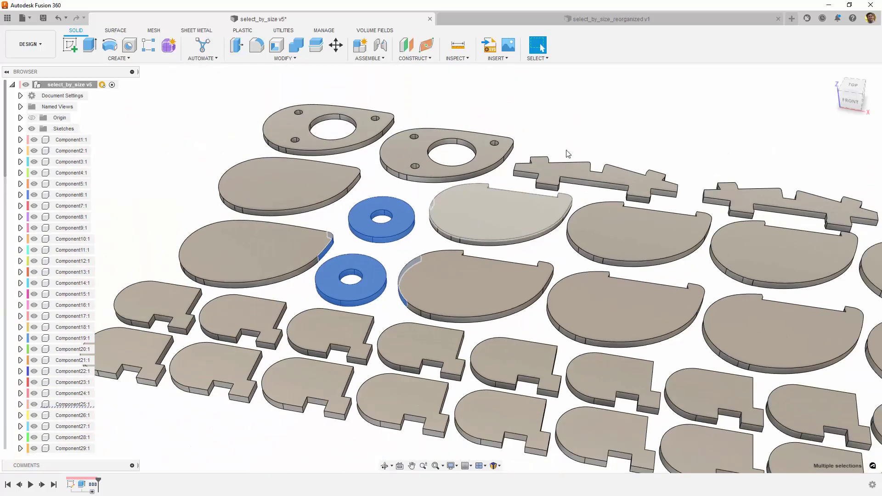
{"action": "left_click", "coordinate": [726, 135]}
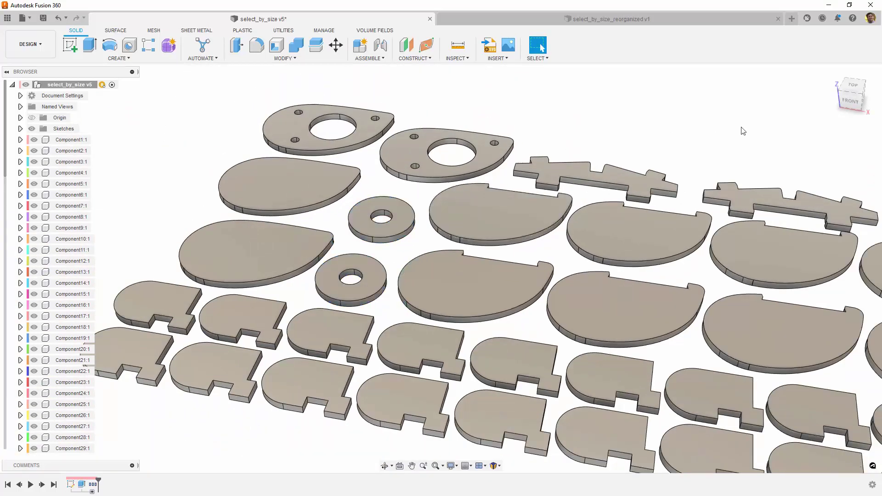
{"action": "left_click", "coordinate": [854, 85]}
{"action": "scroll", "coordinate": [412, 242], "scroll_direction": "down", "scroll_amount": 5}
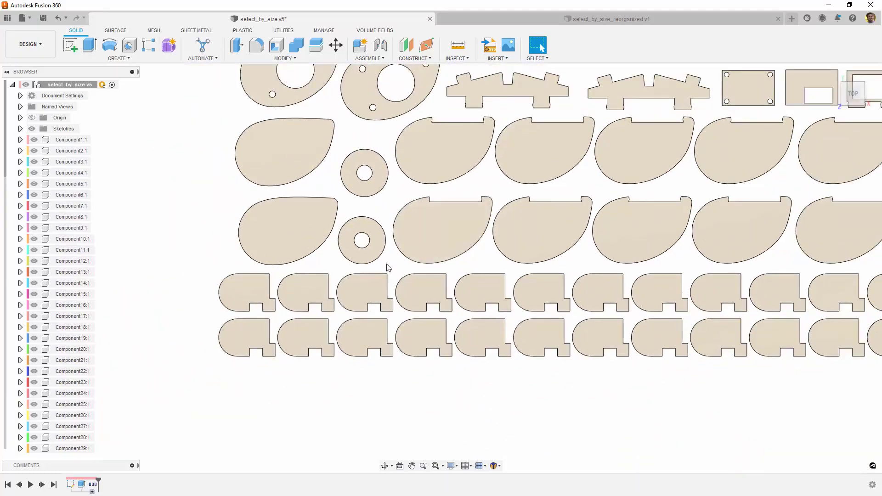
Crossing-select both washers and inspect them in 3D before returning to the top view.
{"action": "left_click_drag", "start_coordinate": [387, 264], "coordinate": [345, 142]}
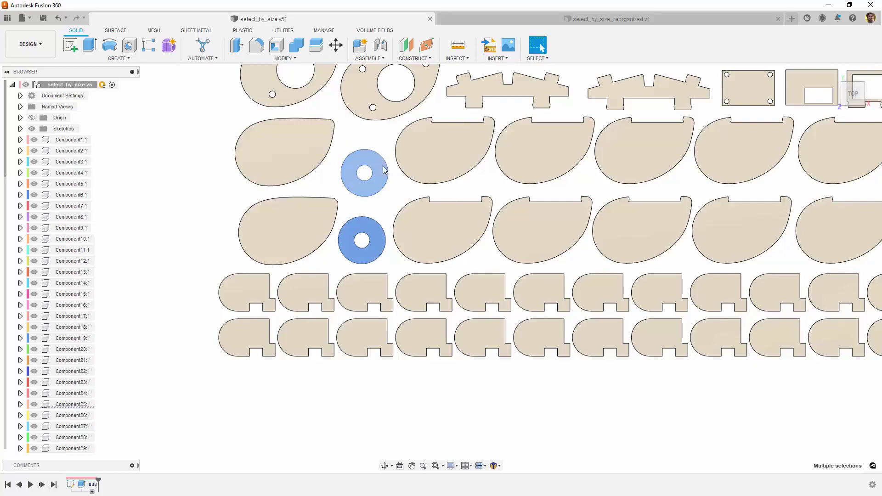
{"action": "middle_click_drag", "start_coordinate": [395, 216], "coordinate": [385, 169], "text": "shift"}
{"action": "scroll", "coordinate": [379, 211], "scroll_direction": "up", "scroll_amount": 5}
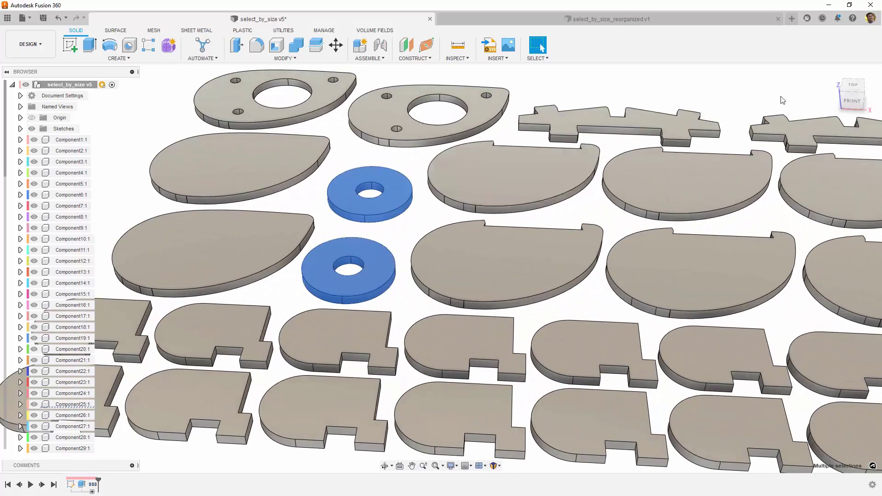
{"action": "left_click", "coordinate": [852, 90]}
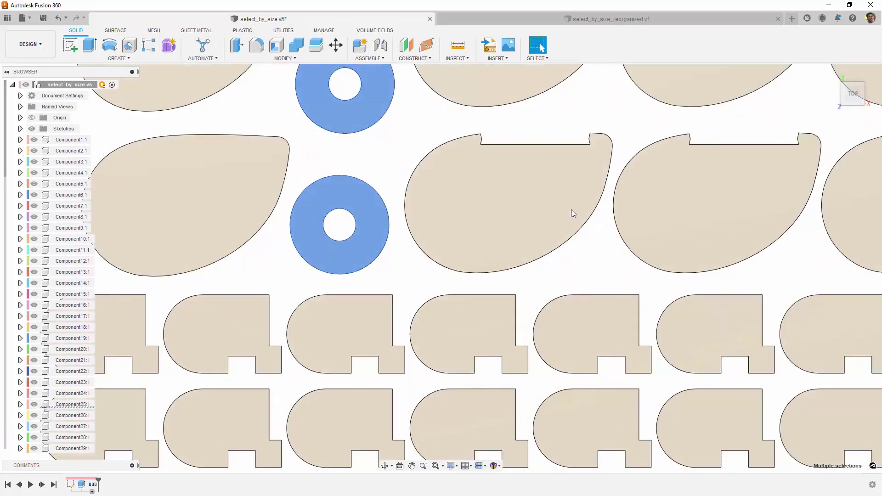
{"action": "scroll", "coordinate": [413, 283], "scroll_direction": "down", "scroll_amount": 2}
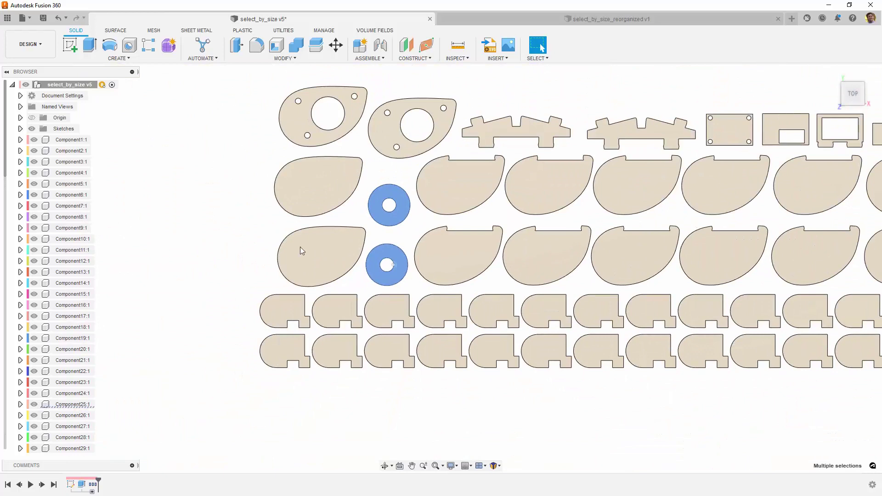
Crossing-select both teardrop rows, then Ctrl-crossing-deselect the two washers between them.
{"action": "left_click", "coordinate": [238, 235]}
{"action": "scroll", "coordinate": [184, 235], "scroll_direction": "down", "scroll_amount": 3}
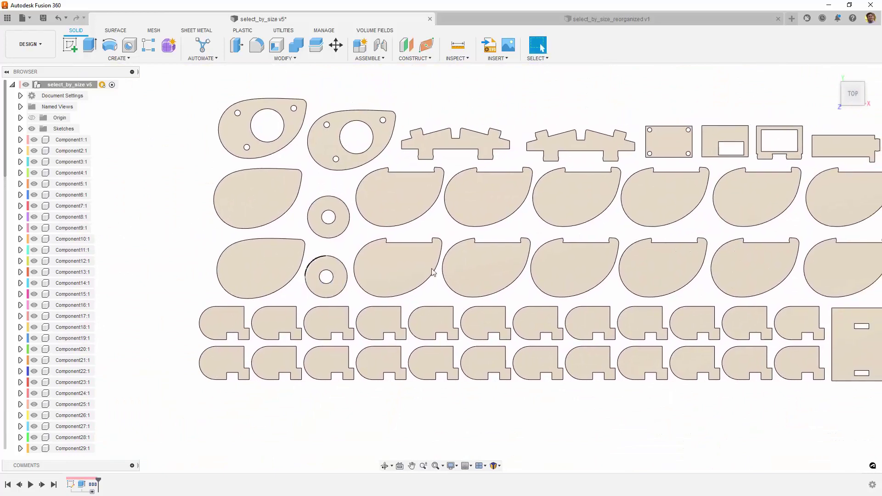
{"action": "left_click_drag", "start_coordinate": [818, 304], "coordinate": [294, 229]}
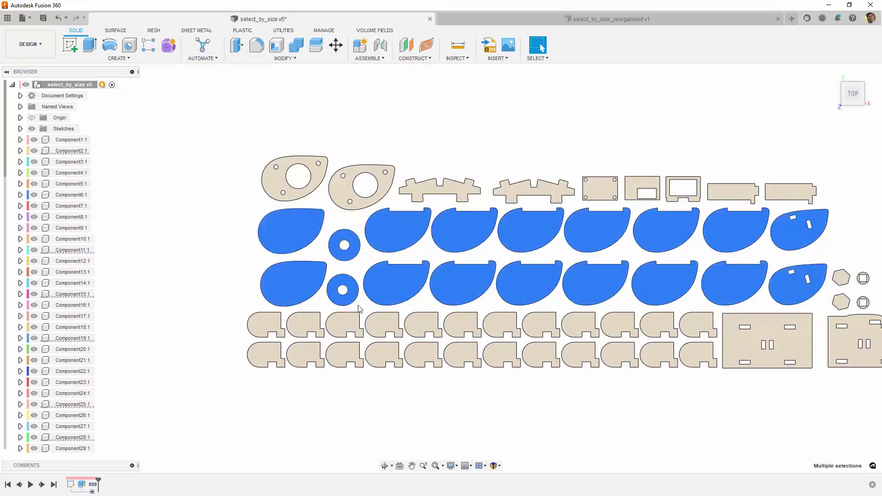
{"action": "left_click_drag", "start_coordinate": [358, 304], "coordinate": [334, 234]}
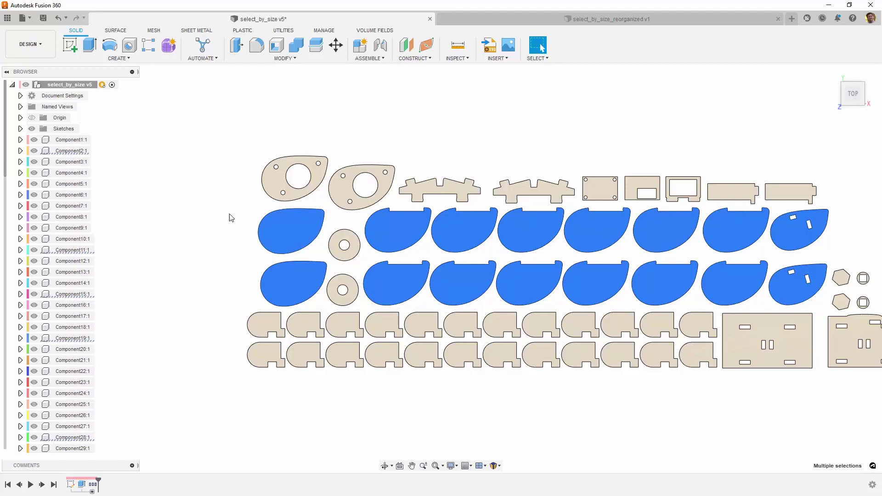
Save the selected teardrops as Selection Set3 and test it by reselecting from the browser.
{"action": "right_click", "coordinate": [277, 227]}
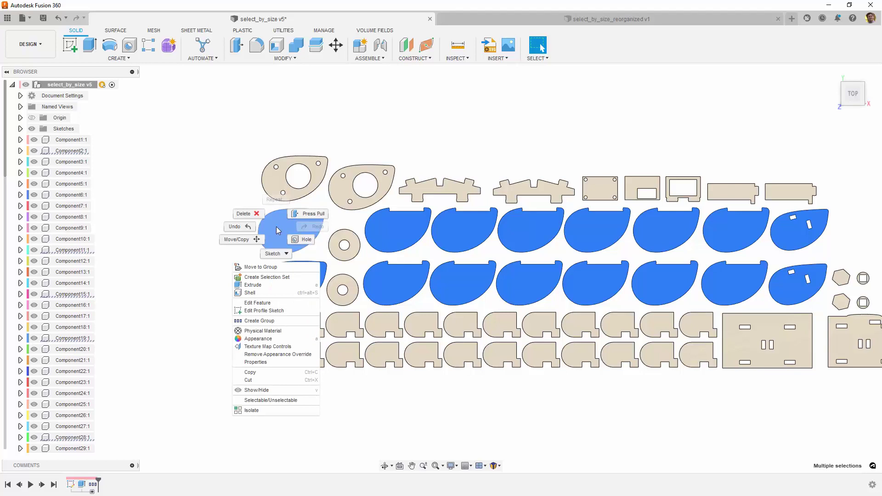
{"action": "left_click", "coordinate": [271, 278]}
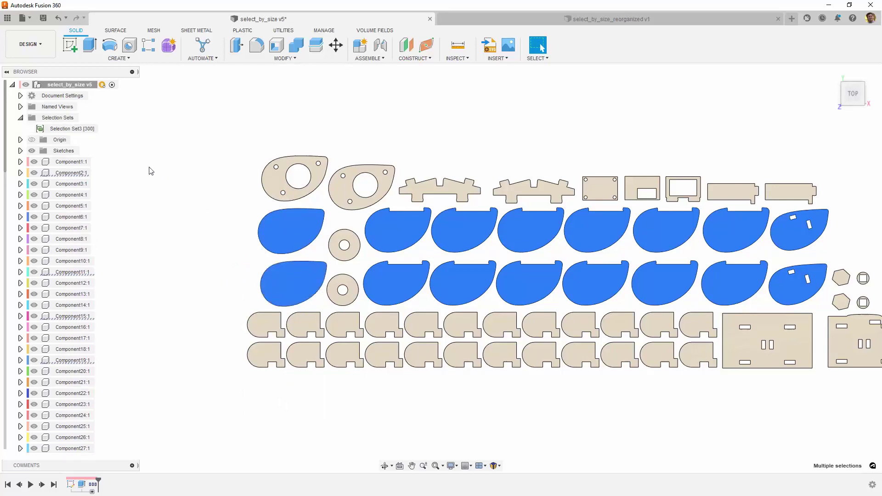
{"action": "mouse_move", "coordinate": [74, 130]}
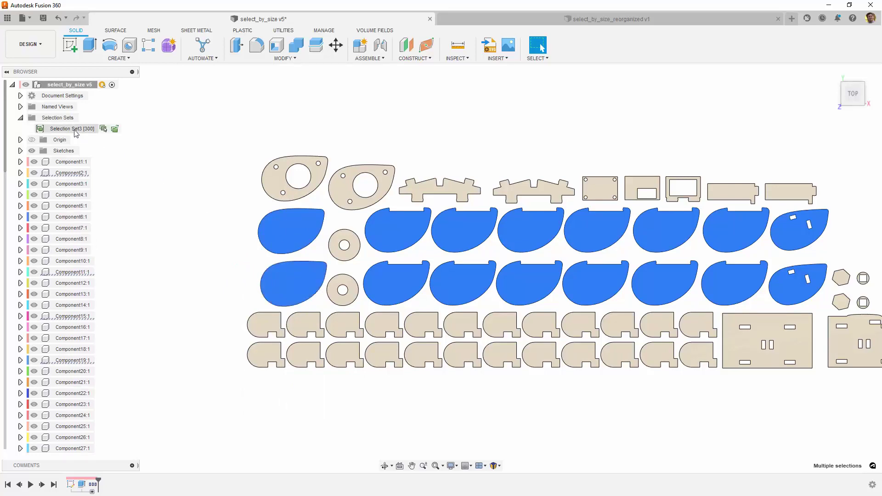
{"action": "left_click", "coordinate": [158, 162]}
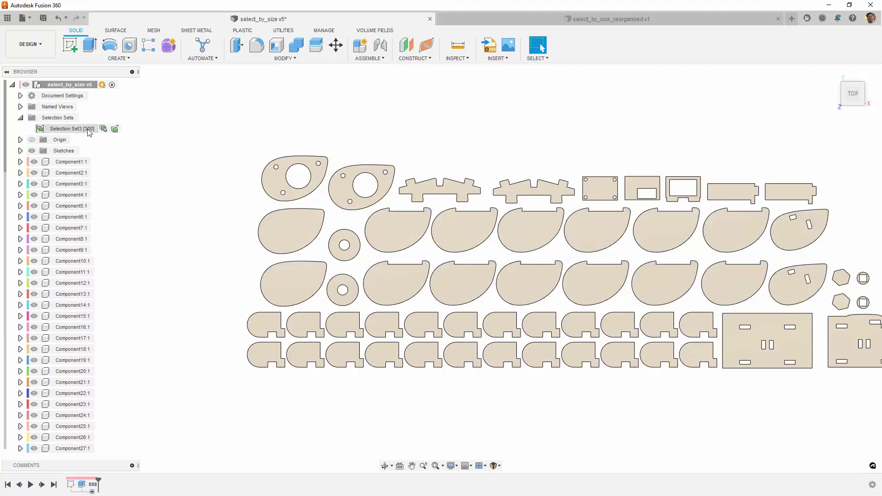
{"action": "left_click", "coordinate": [102, 129]}
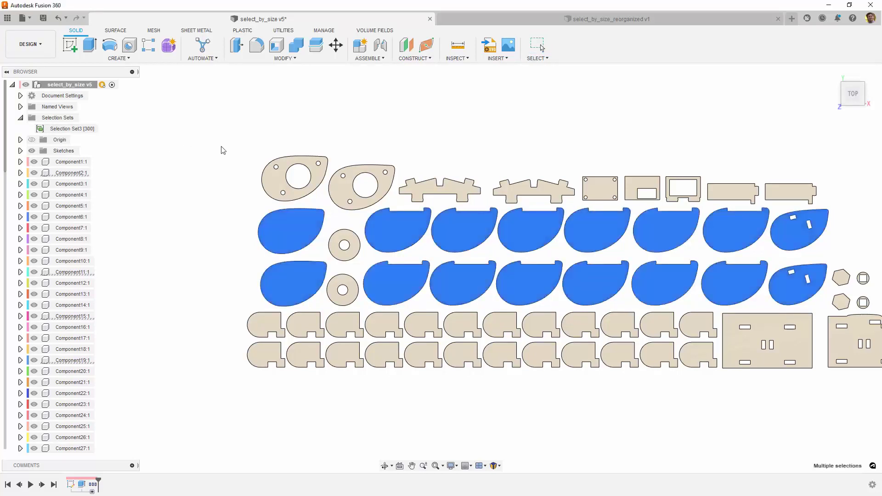
Inspect the set in a tilted view, clear it, and switch to select_by_size_reorganized v1.
{"action": "mouse_move", "coordinate": [221, 148]}
{"action": "middle_mouse_down", "text": "shift"}
{"action": "mouse_move", "coordinate": [227, 102]}
{"action": "mouse_move", "coordinate": [217, 131]}
{"action": "middle_mouse_up", "text": "shift"}
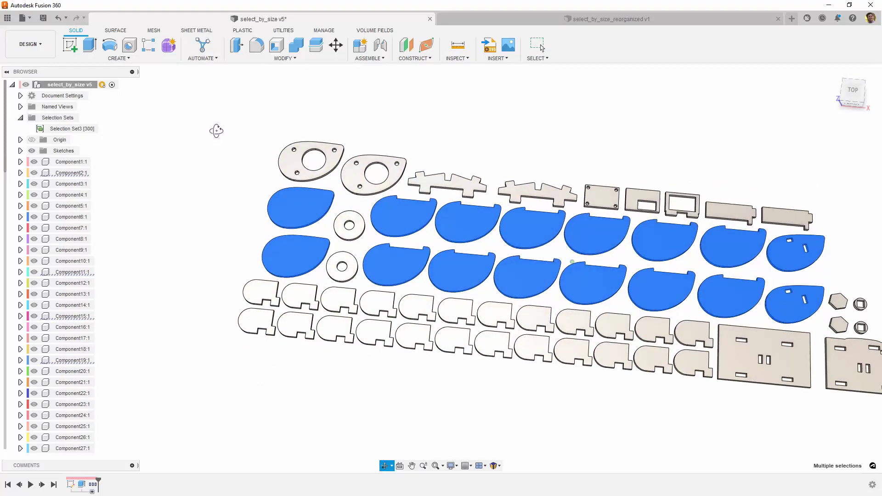
{"action": "left_click", "coordinate": [853, 93]}
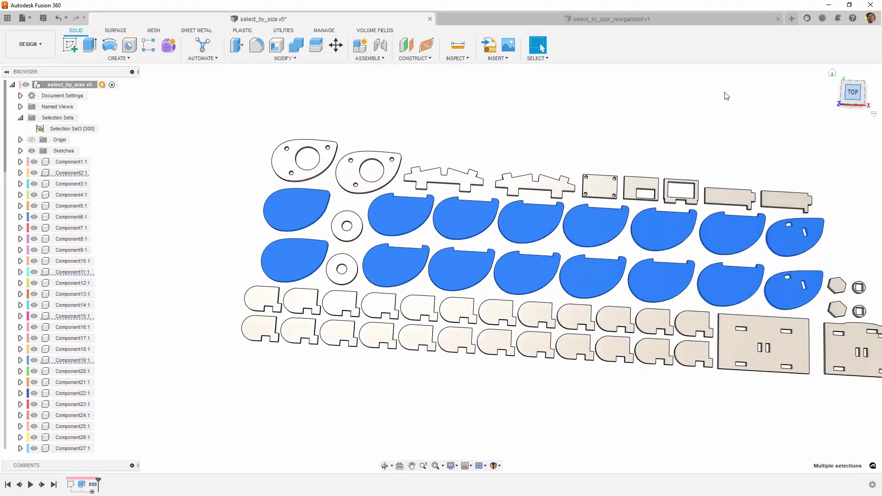
{"action": "left_click", "coordinate": [530, 98]}
{"action": "left_click", "coordinate": [459, 17]}
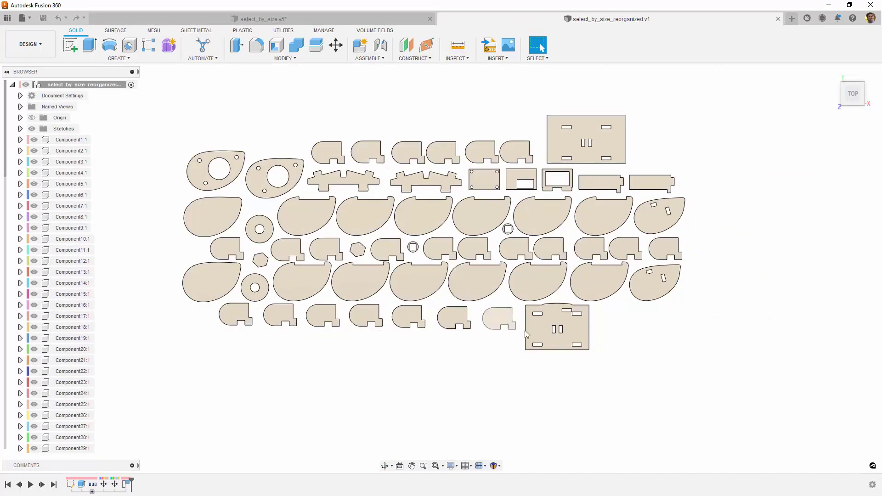
Reposition the layout and launch Select By Size, which picks the two washers (0.000–0.582 in).
{"action": "middle_click_drag", "start_coordinate": [711, 302], "coordinate": [714, 320]}
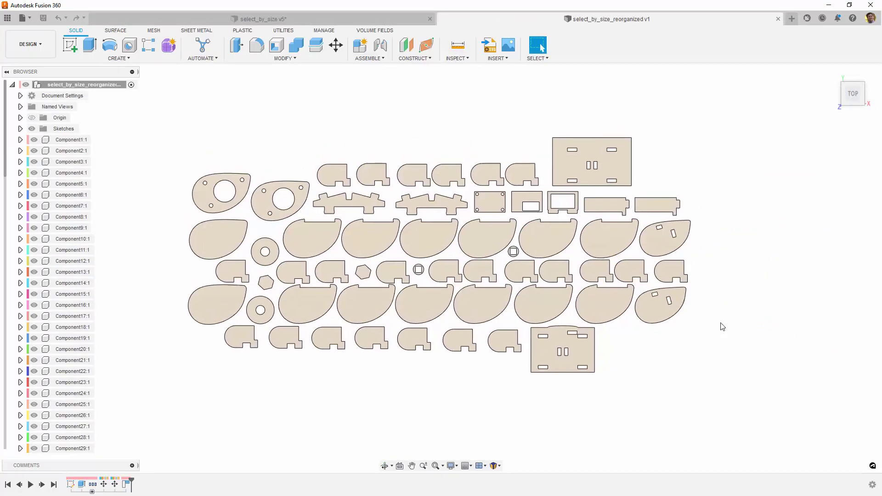
{"action": "scroll", "coordinate": [721, 325], "scroll_direction": "up", "scroll_amount": 3}
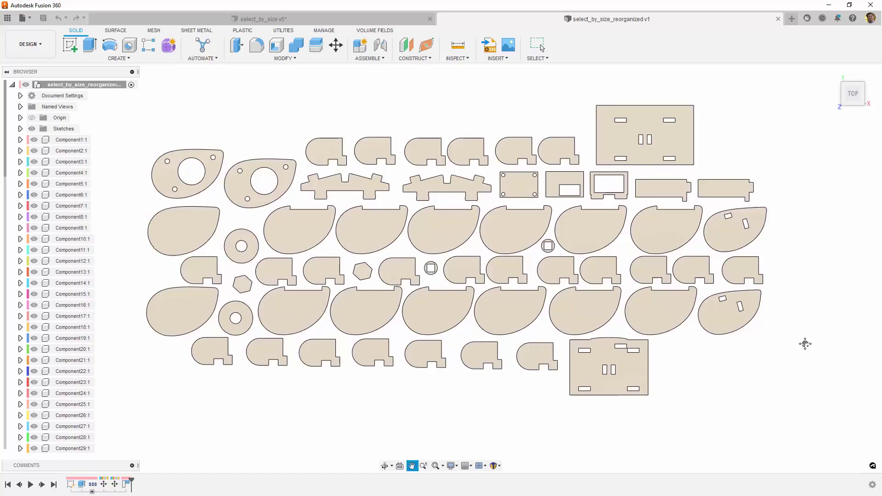
{"action": "key", "text": "Escape"}
{"action": "left_click", "coordinate": [547, 58]}
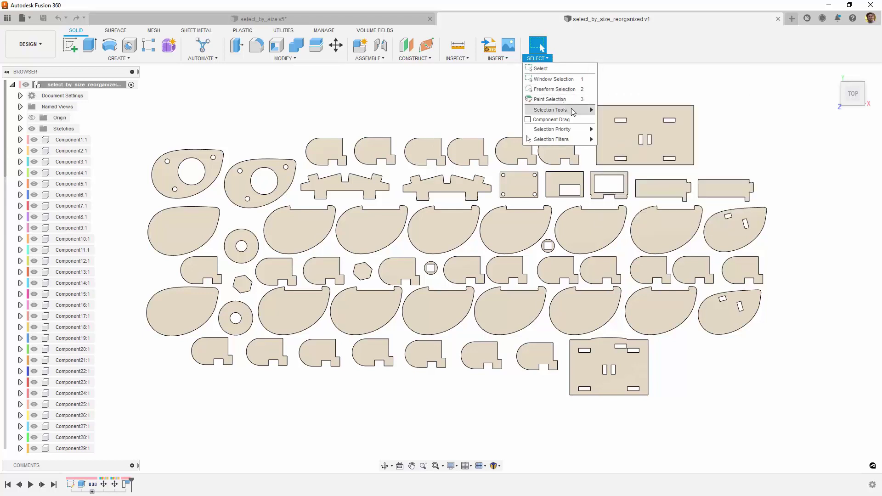
{"action": "mouse_move", "coordinate": [573, 112]}
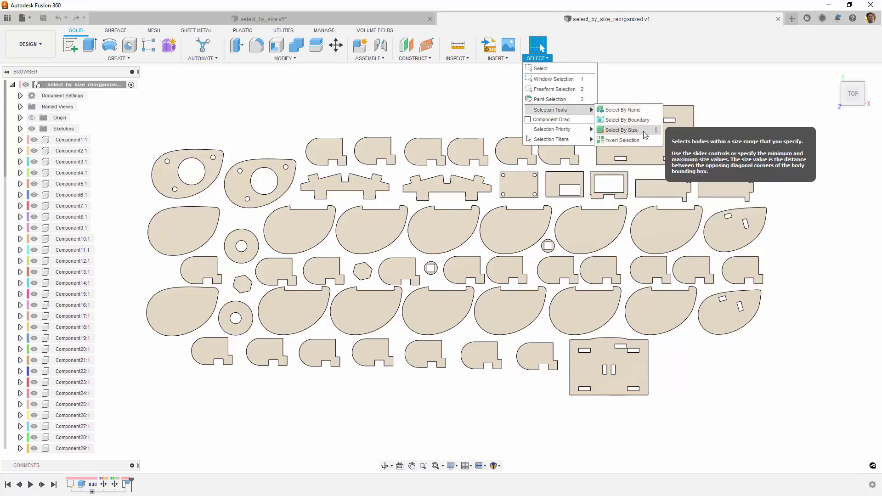
{"action": "left_click", "coordinate": [621, 130]}
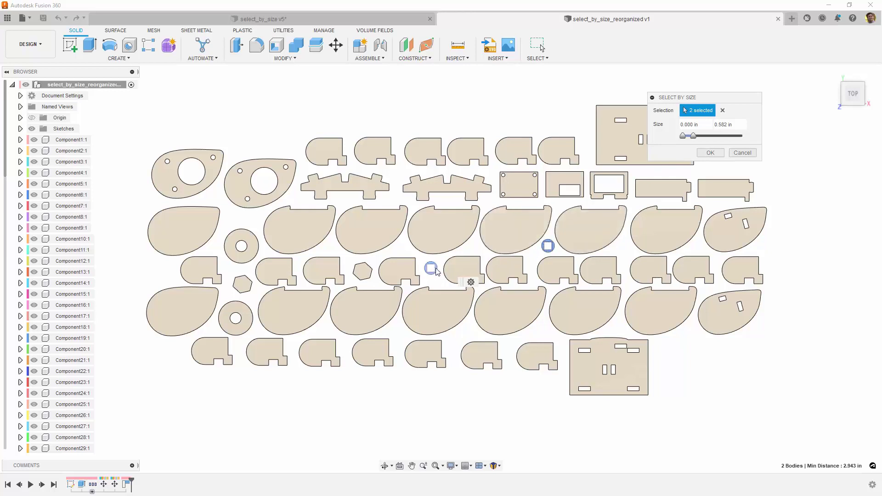
Set the Select By Size range to 1.362–1.653 in, selecting the 24 tabbed parts.
{"action": "left_click_drag", "start_coordinate": [719, 100], "coordinate": [774, 94]}
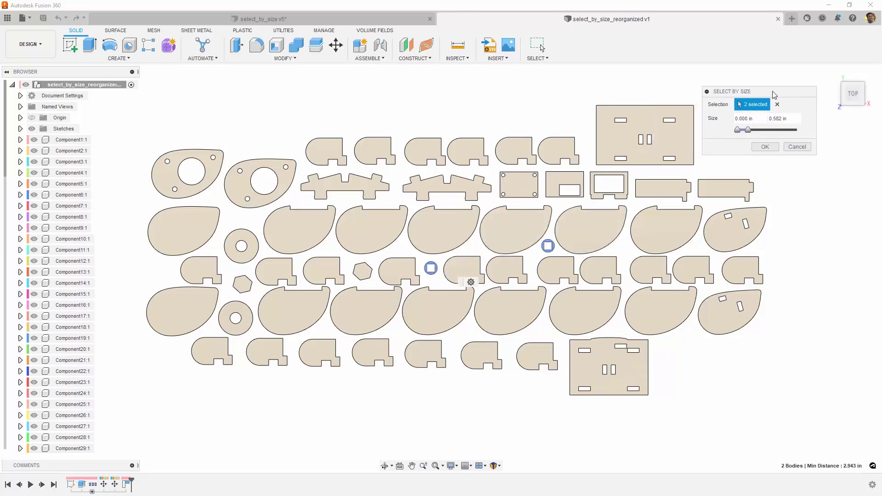
{"action": "left_click_drag", "start_coordinate": [750, 133], "coordinate": [772, 133]}
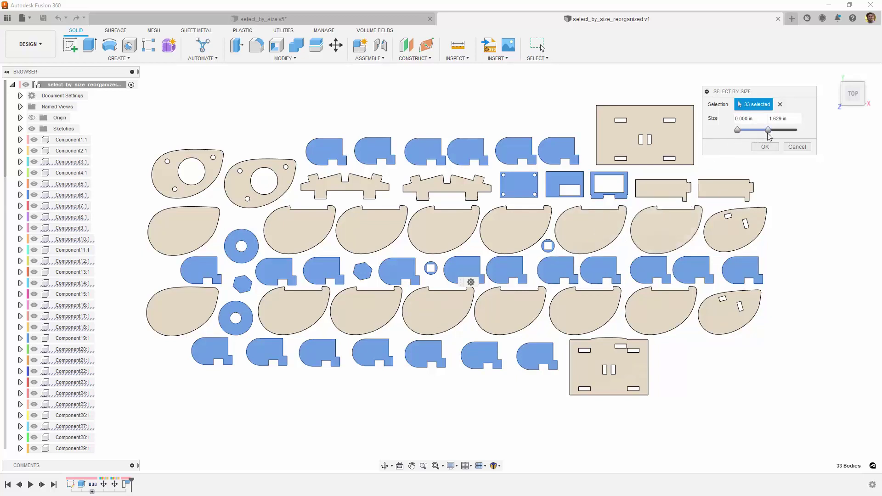
{"action": "mouse_move", "coordinate": [766, 131]}
{"action": "left_mouse_down"}
{"action": "mouse_move", "coordinate": [756, 132]}
{"action": "mouse_move", "coordinate": [770, 133]}
{"action": "left_mouse_up"}
{"action": "left_click_drag", "start_coordinate": [739, 131], "coordinate": [765, 133]}
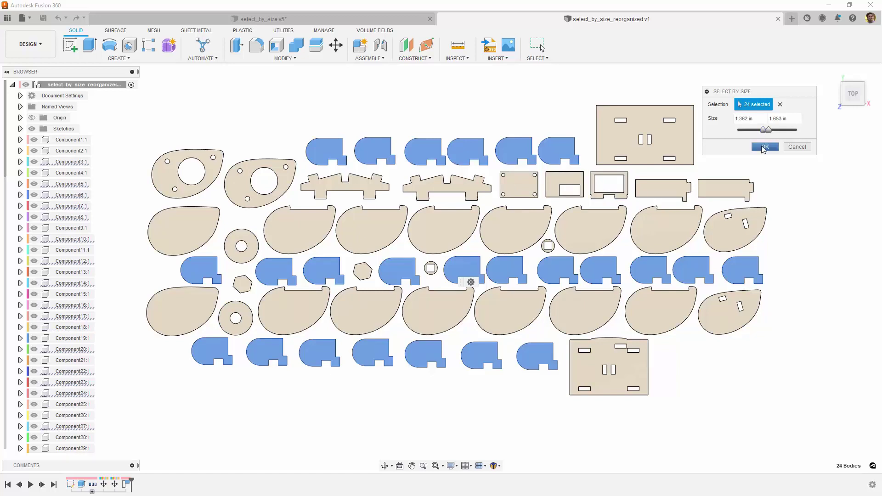
{"action": "left_click", "coordinate": [763, 147]}
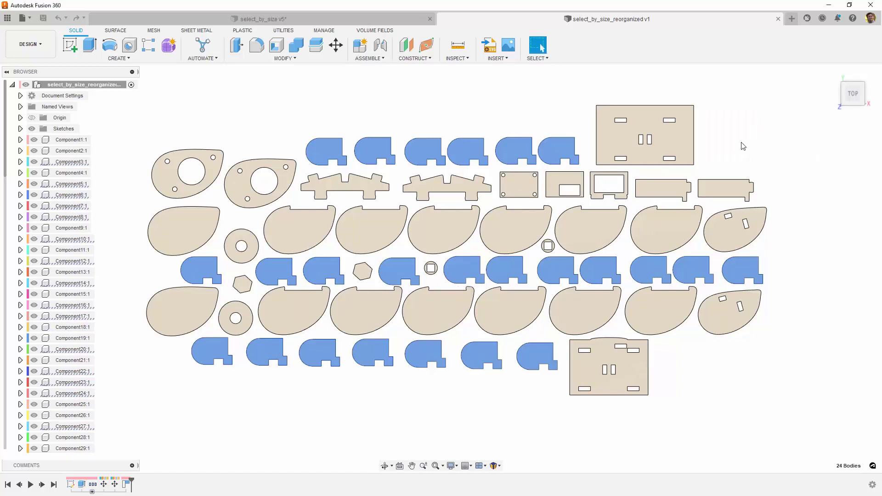
Save the 24 selected parts as Selection Set1 and clear the selection.
{"action": "right_click", "coordinate": [323, 149]}
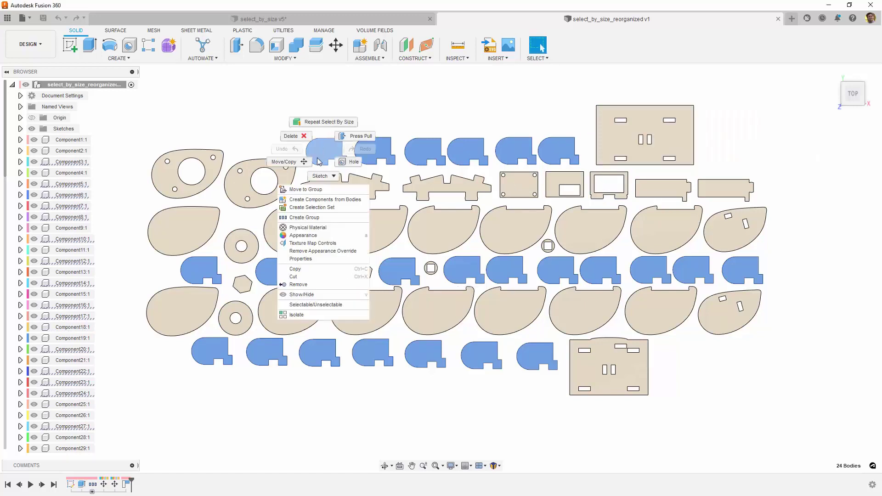
{"action": "left_click", "coordinate": [314, 209]}
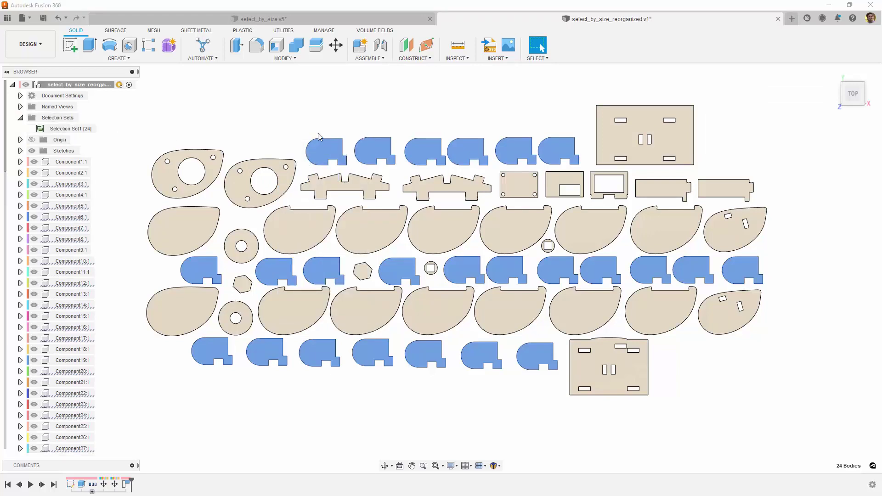
{"action": "left_click", "coordinate": [324, 120]}
Rerun Select By Size with a raised maximum to select the 12 large teardrops.
{"action": "left_click", "coordinate": [538, 57]}
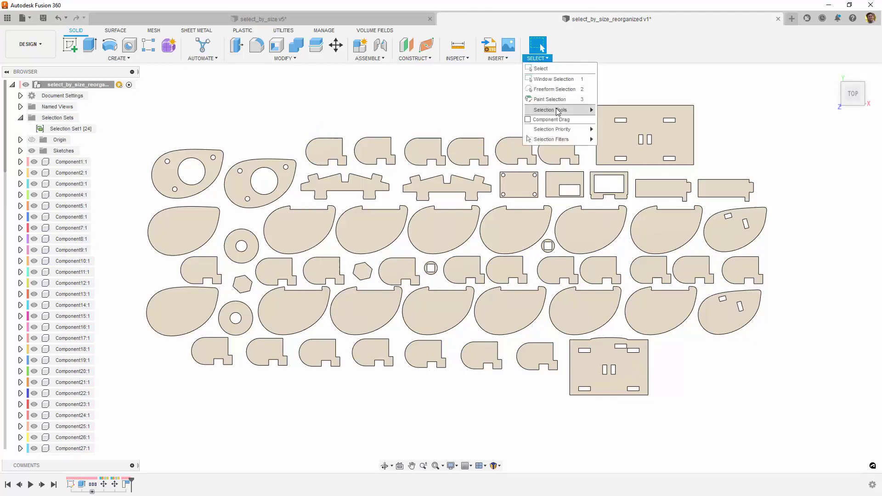
{"action": "mouse_move", "coordinate": [570, 110]}
{"action": "left_click", "coordinate": [626, 131]}
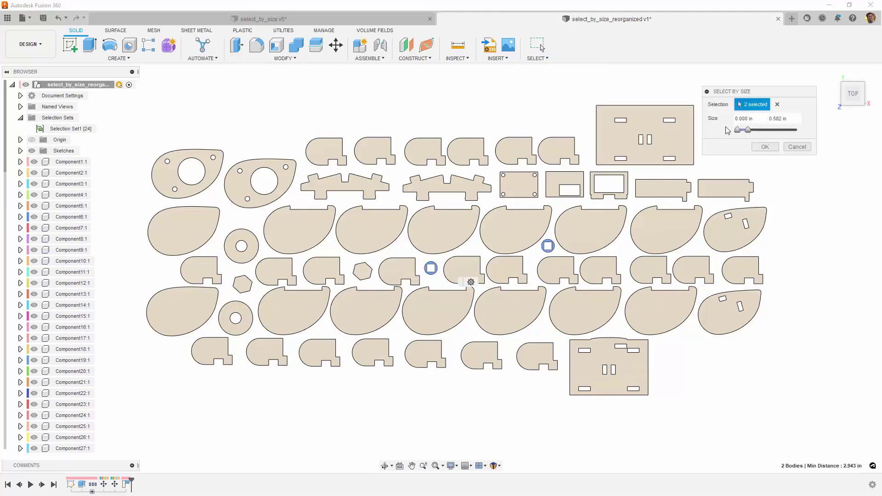
{"action": "left_click_drag", "start_coordinate": [749, 131], "coordinate": [782, 135]}
{"action": "left_click", "coordinate": [765, 146]}
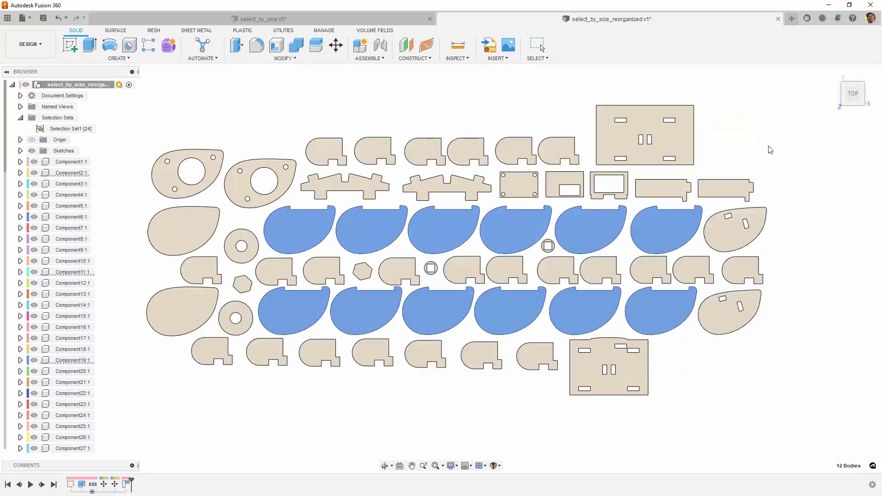
Save the teardrops as Selection Set2, clear, and reselect Selection Set1 from the browser.
{"action": "right_click", "coordinate": [597, 226]}
{"action": "left_click", "coordinate": [593, 284]}
{"action": "left_click", "coordinate": [146, 128]}
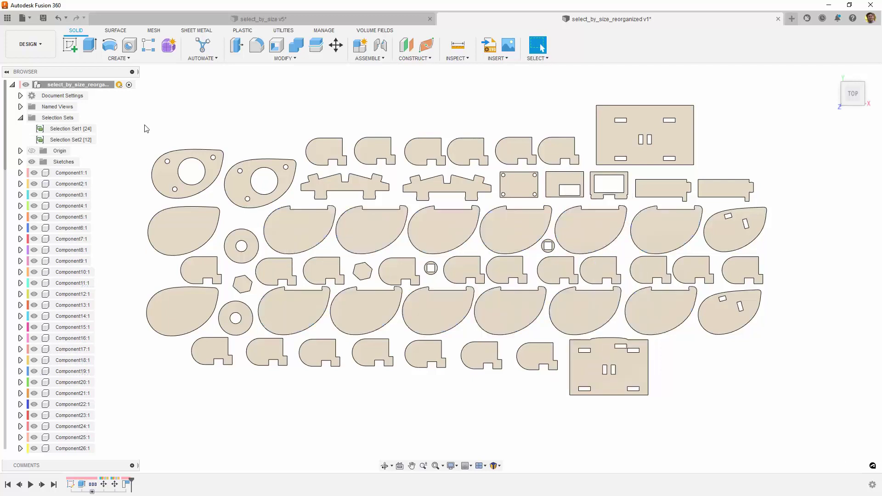
{"action": "left_click", "coordinate": [101, 129]}
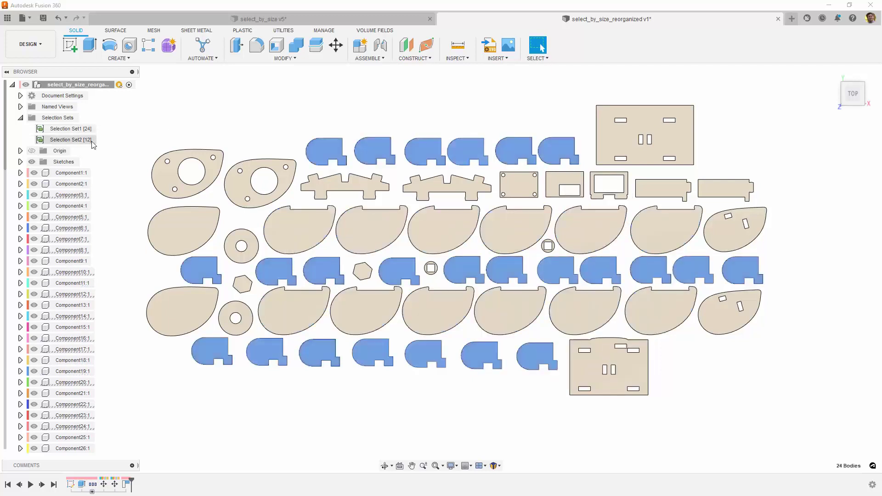